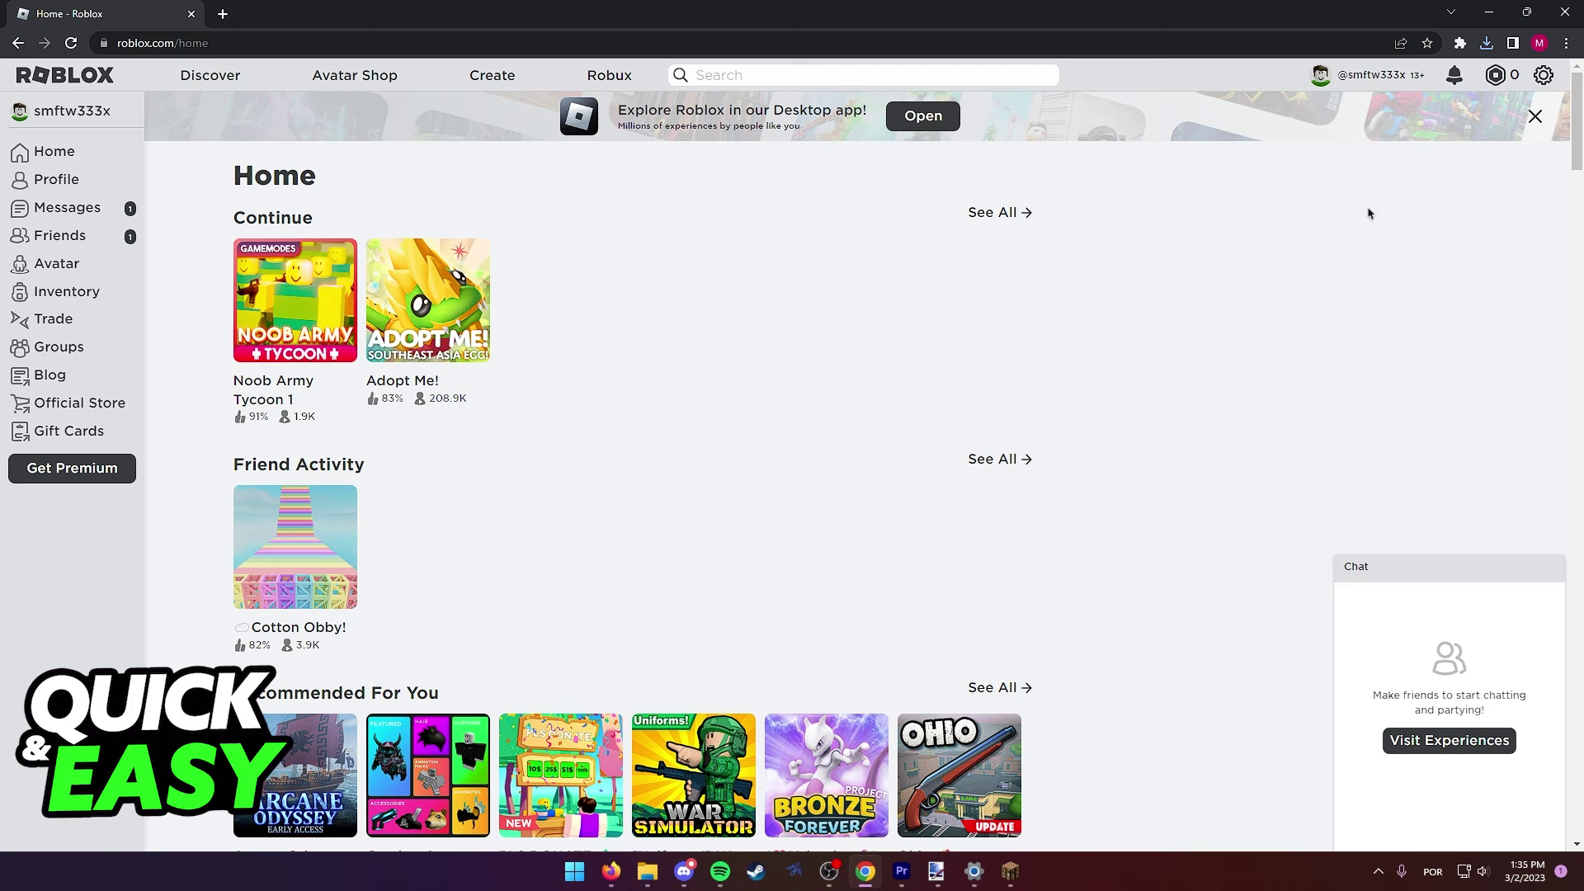
- Open the Security tab of My Settings and highlight the Security Keys (Very Secure) heading
{"action": "left_click", "coordinate": [1545, 78]}
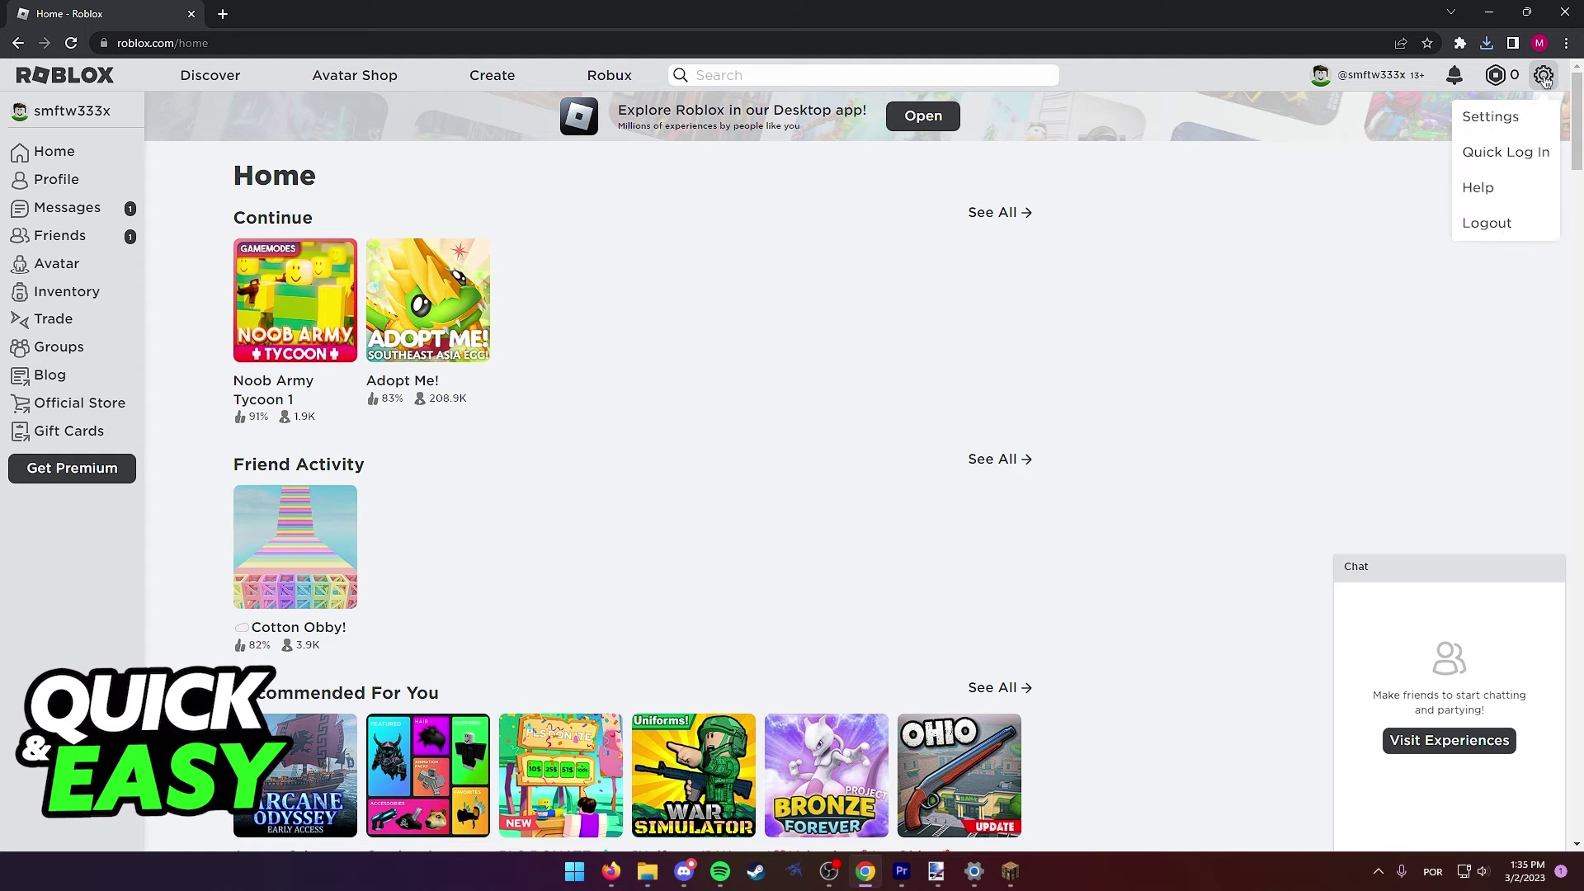
{"action": "left_click", "coordinate": [1535, 120]}
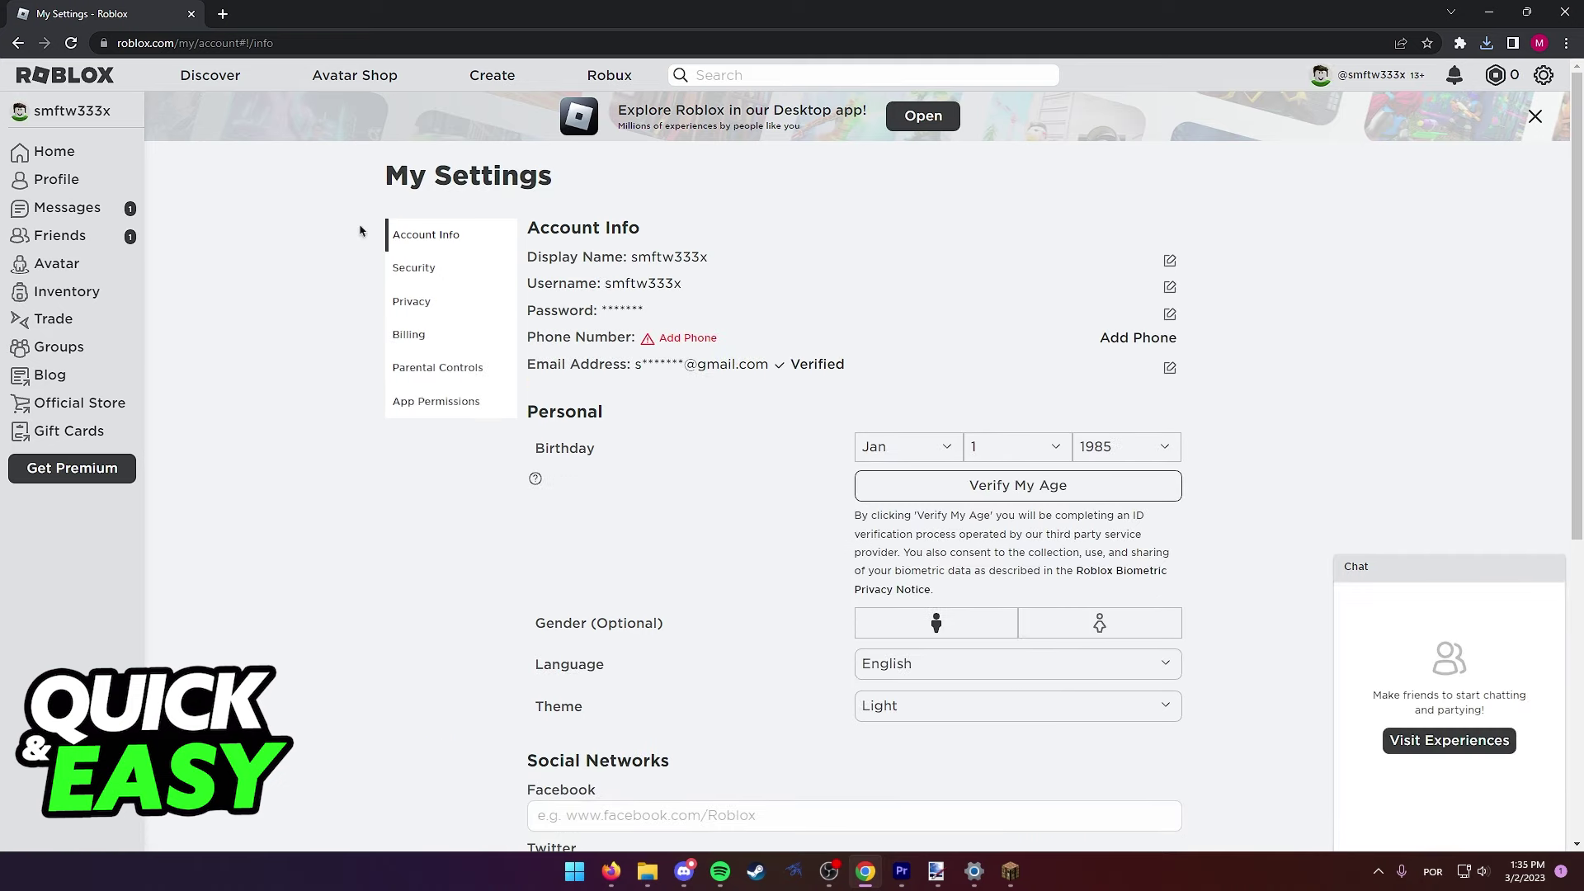
{"action": "left_click", "coordinate": [410, 274]}
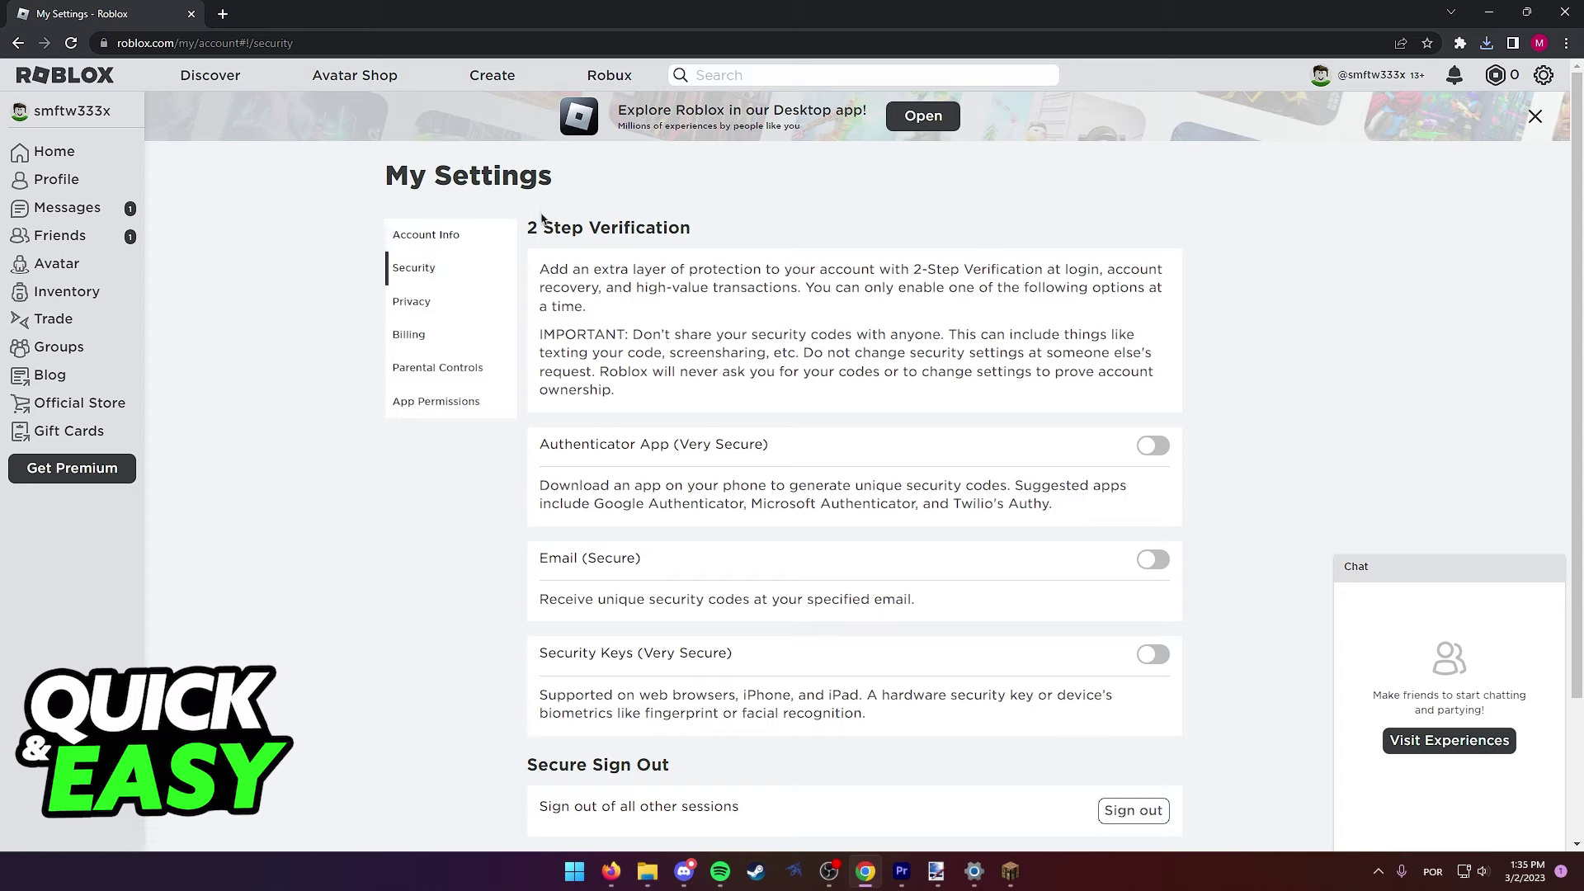
{"action": "left_click_drag", "start_coordinate": [540, 652], "coordinate": [938, 646]}
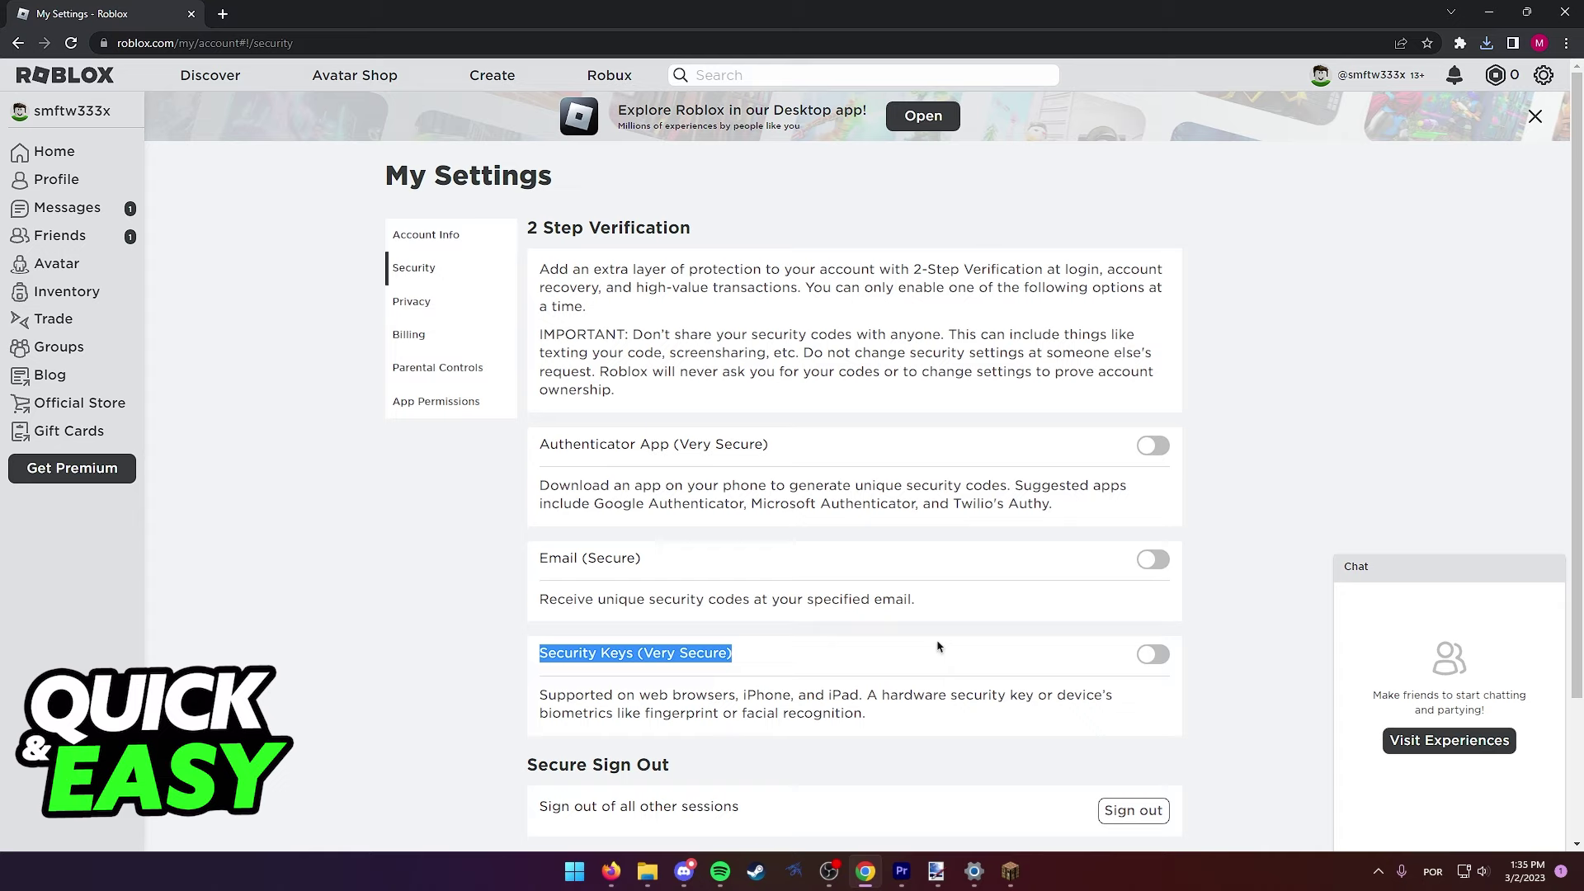
- Switch on the Security Keys toggle, bringing up the 'Turn on Authenticator First' notice
{"action": "left_click", "coordinate": [987, 630]}
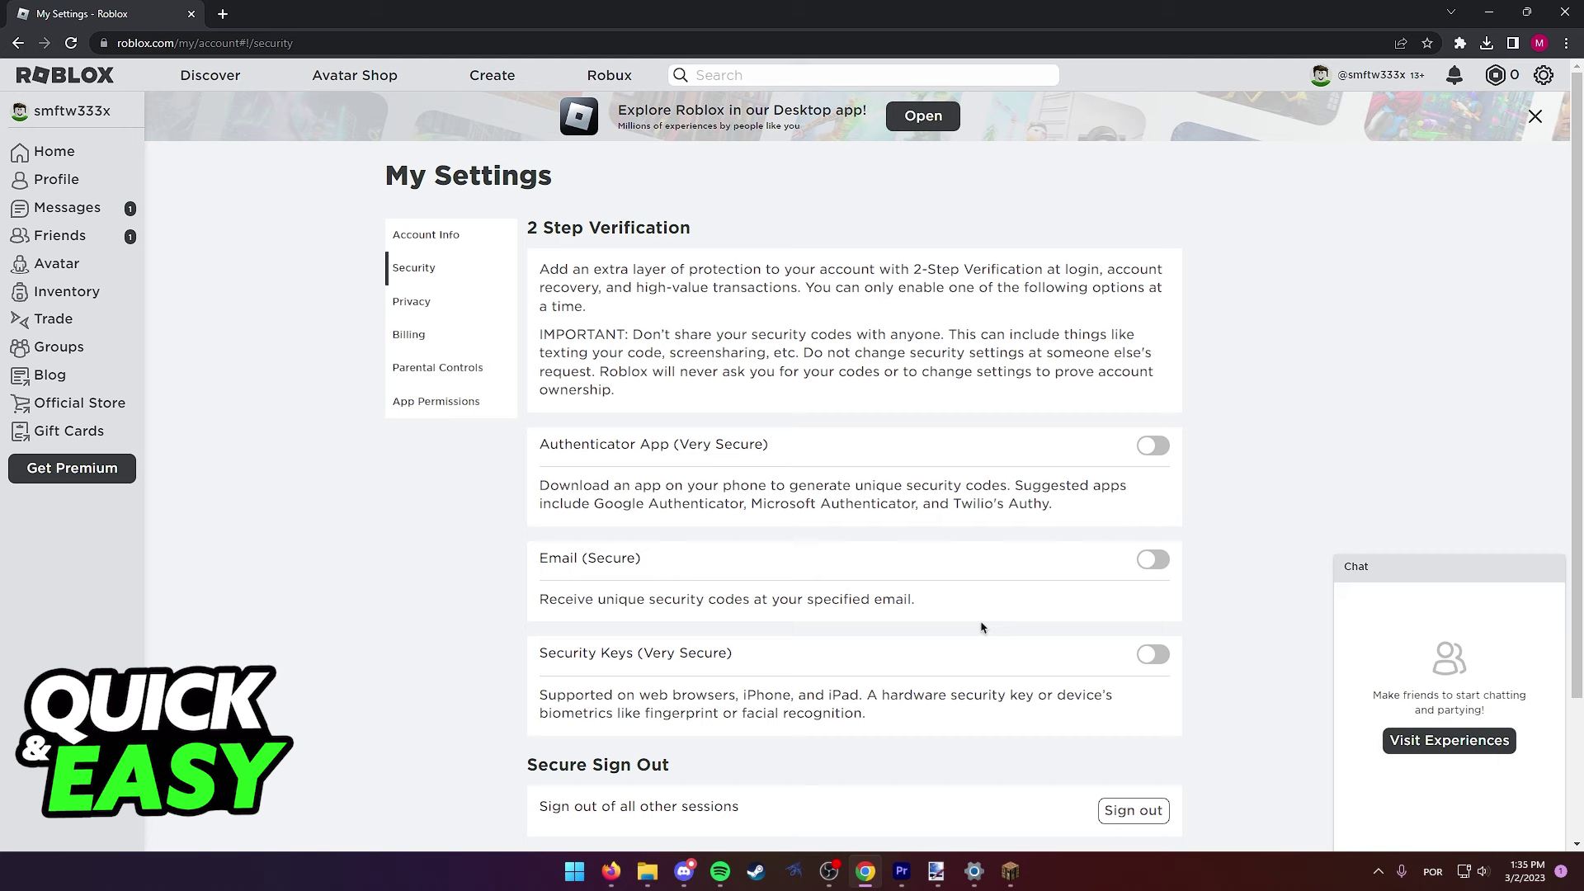
{"action": "left_click", "coordinate": [1153, 656]}
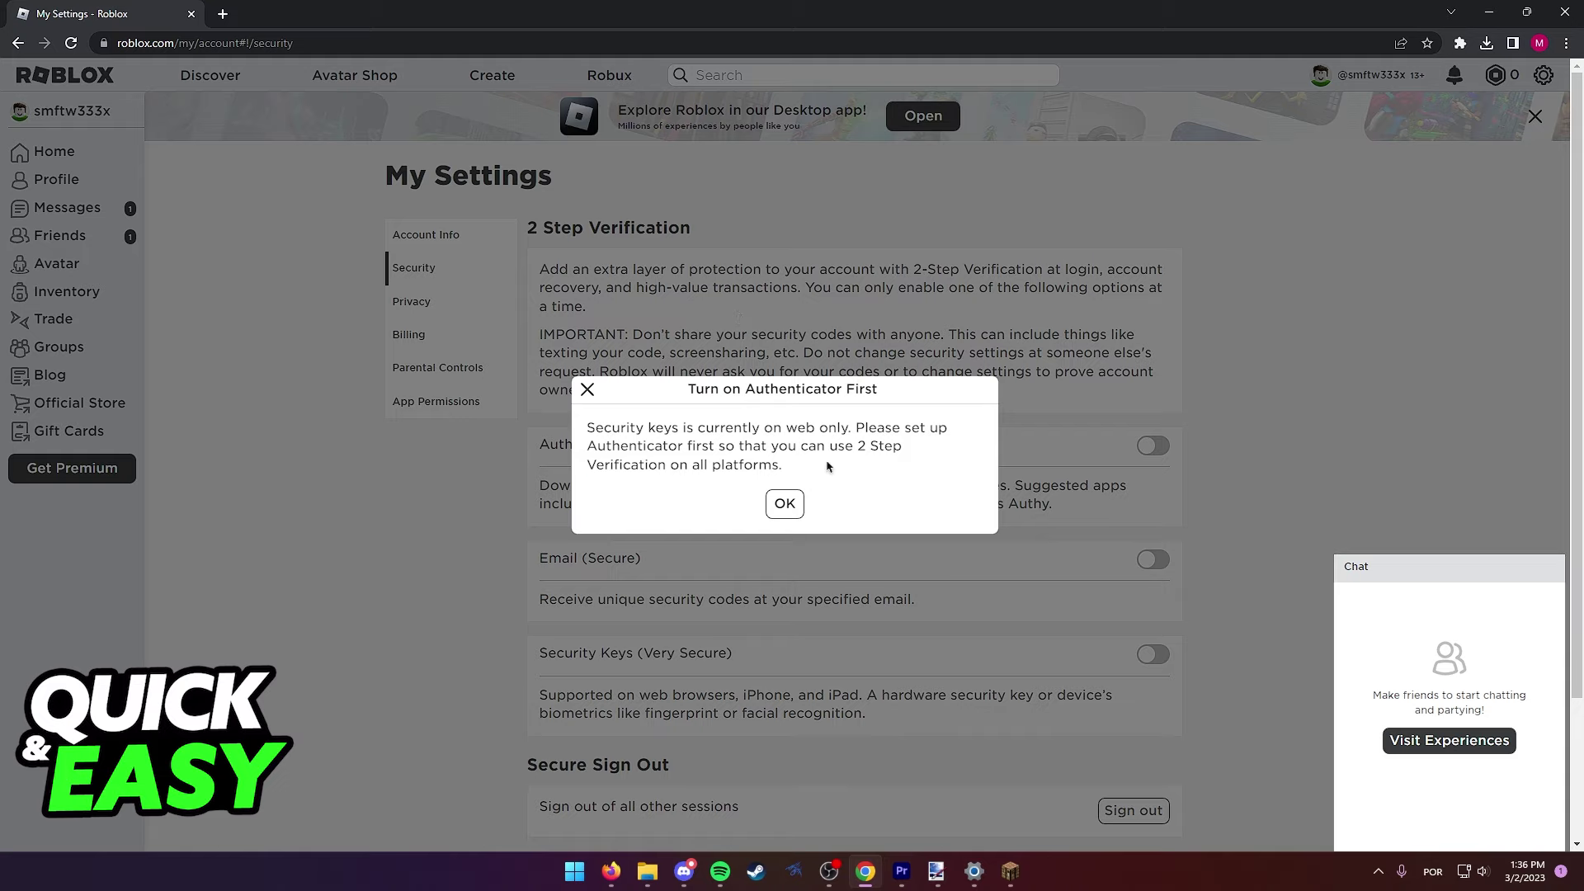
{"action": "mouse_move", "coordinate": [828, 465]}
{"action": "left_mouse_down"}
{"action": "mouse_move", "coordinate": [576, 440]}
{"action": "mouse_move", "coordinate": [845, 466]}
{"action": "left_mouse_up"}
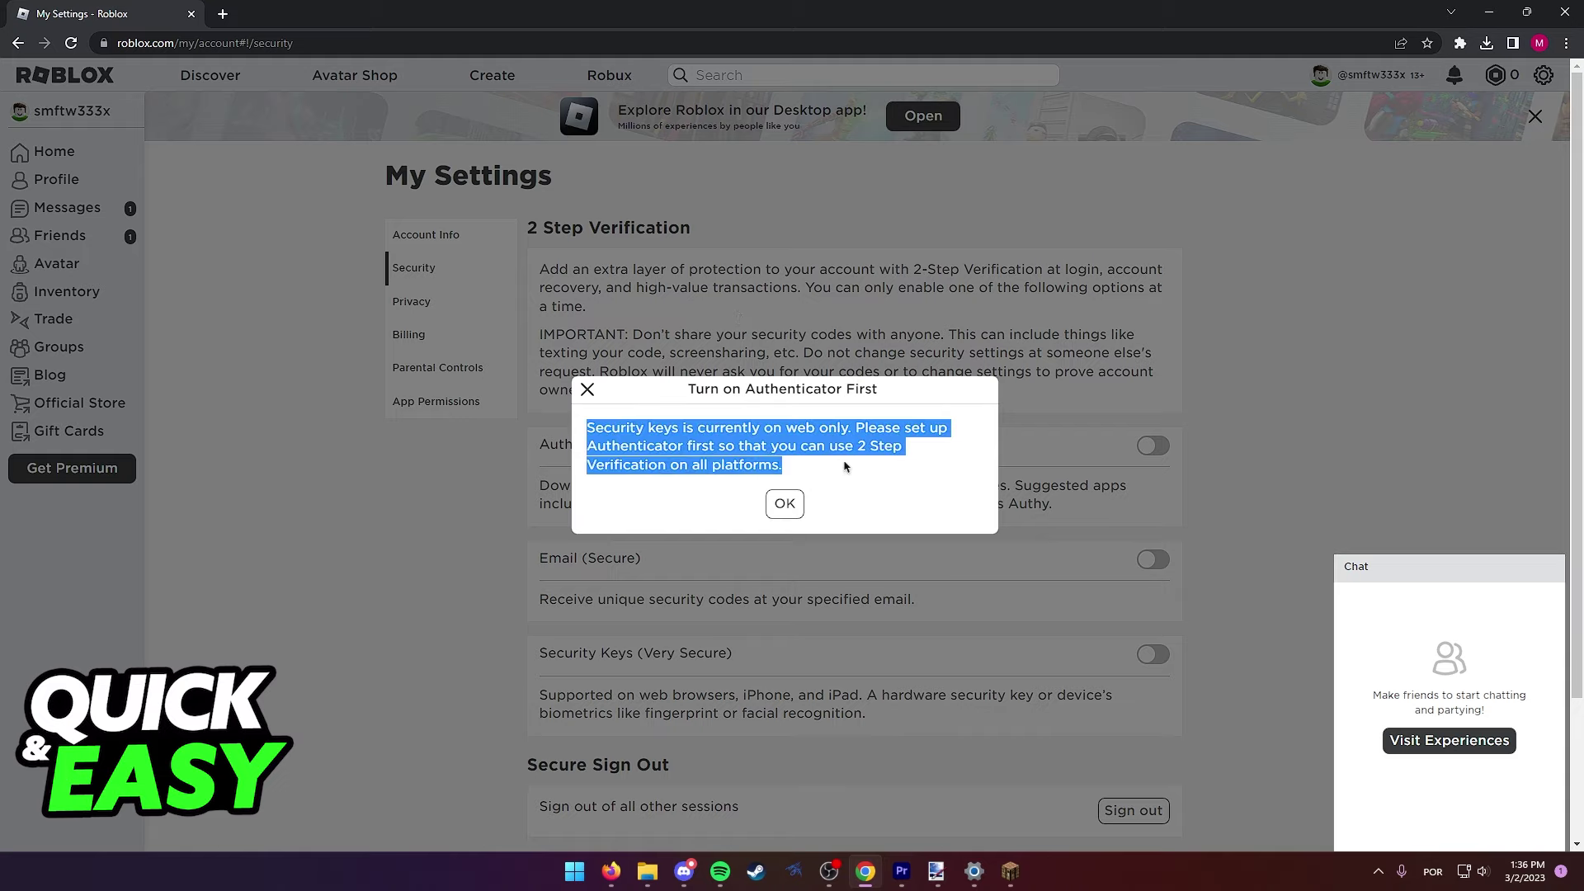
- Acknowledge the Authenticator notice and verify the account password in Password Verification
{"action": "left_click", "coordinate": [848, 470]}
{"action": "left_click", "coordinate": [800, 501]}
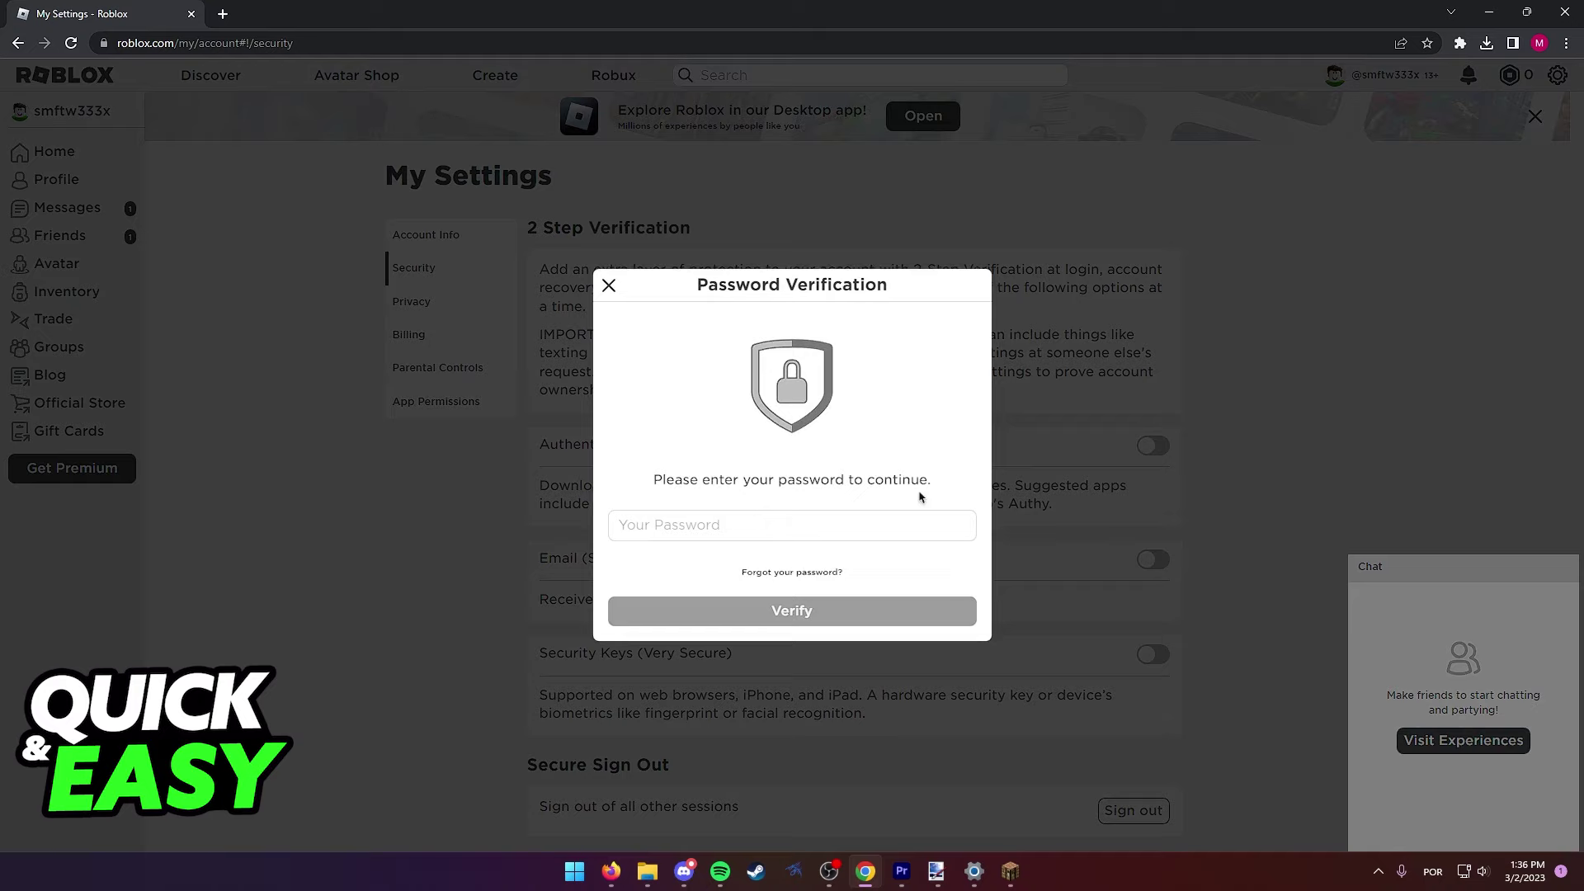
{"action": "left_click", "coordinate": [854, 529]}
{"action": "type", "text": "••••"}
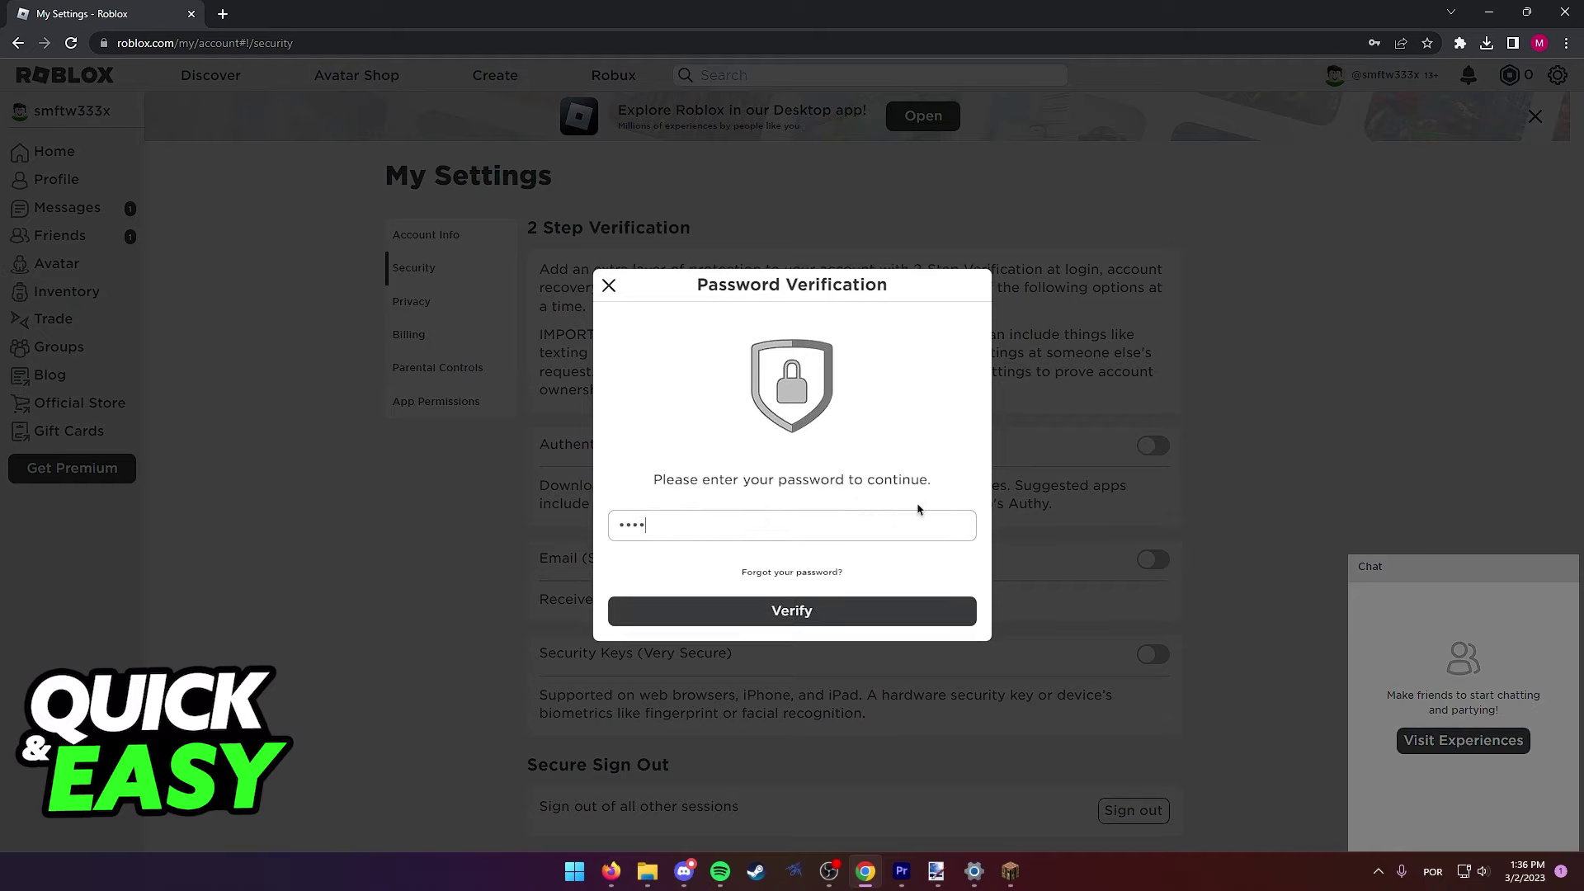
{"action": "type", "text": "•••••"}
{"action": "left_click", "coordinate": [890, 611]}
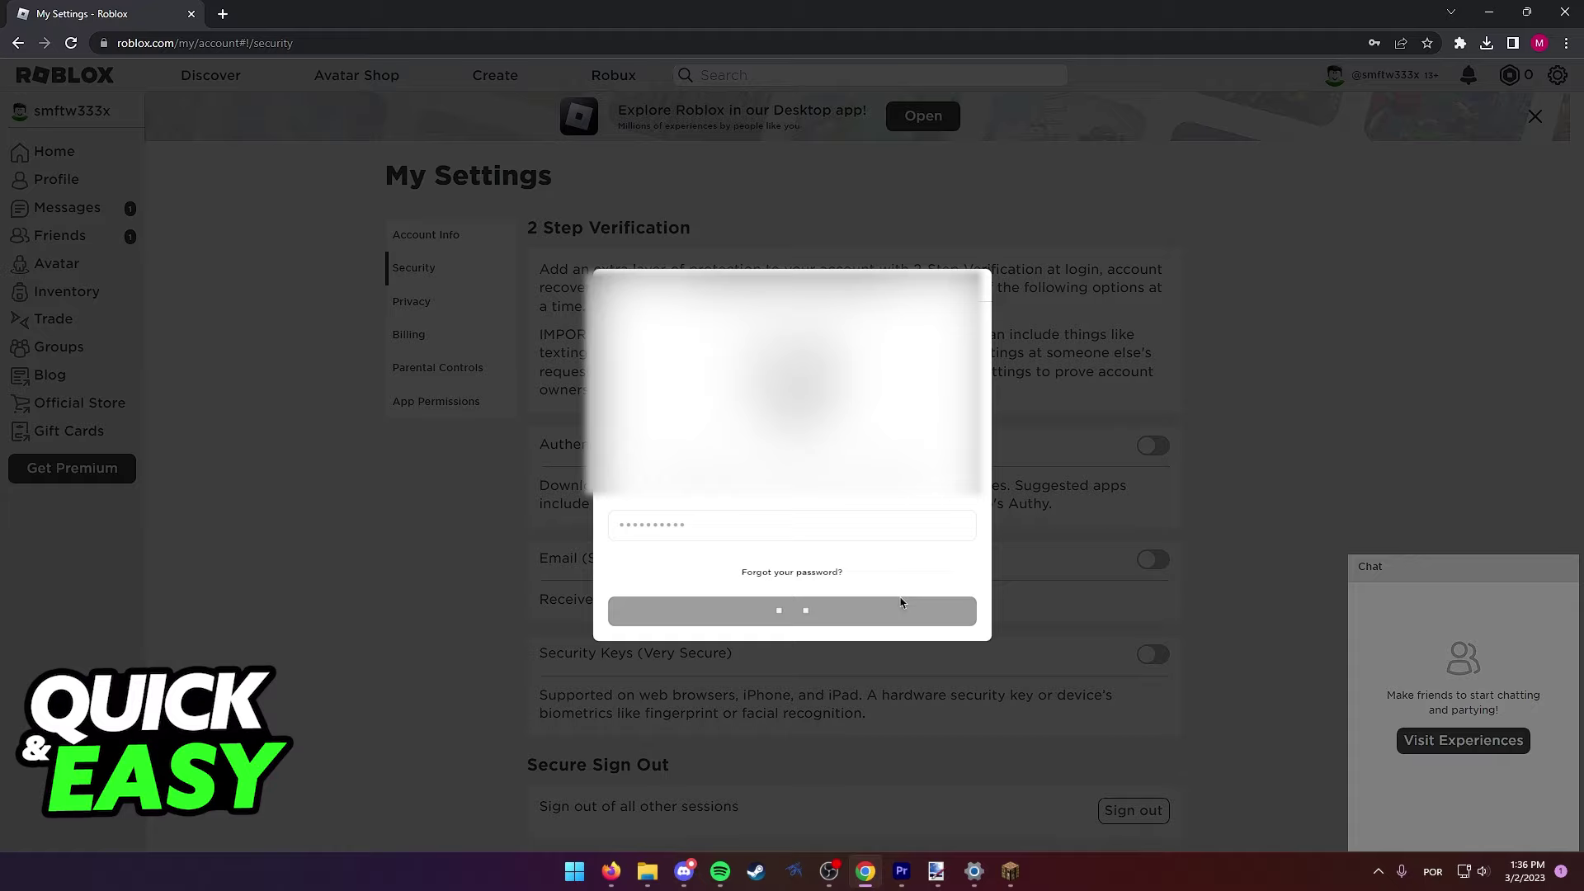